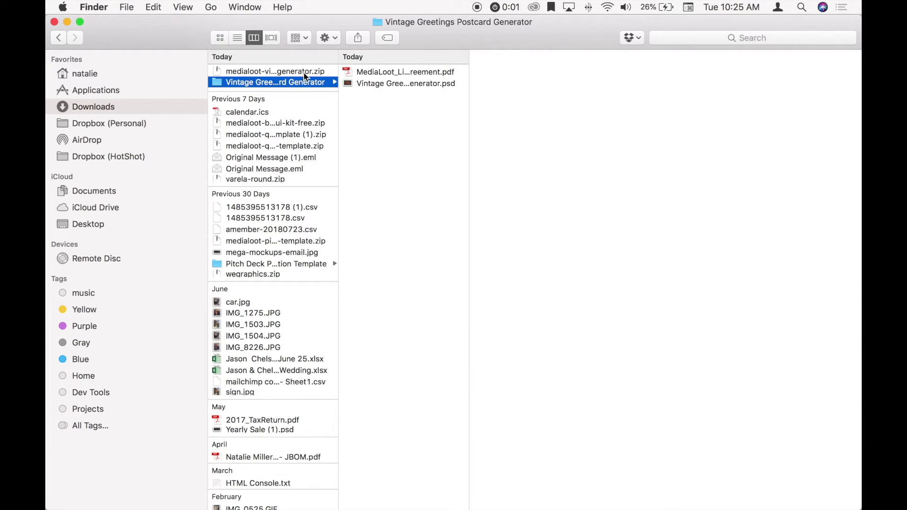
Open Vintage Greetings Postcard Generator.psd from Downloads in Photoshop and move its window onto this display
left_click(398, 84)
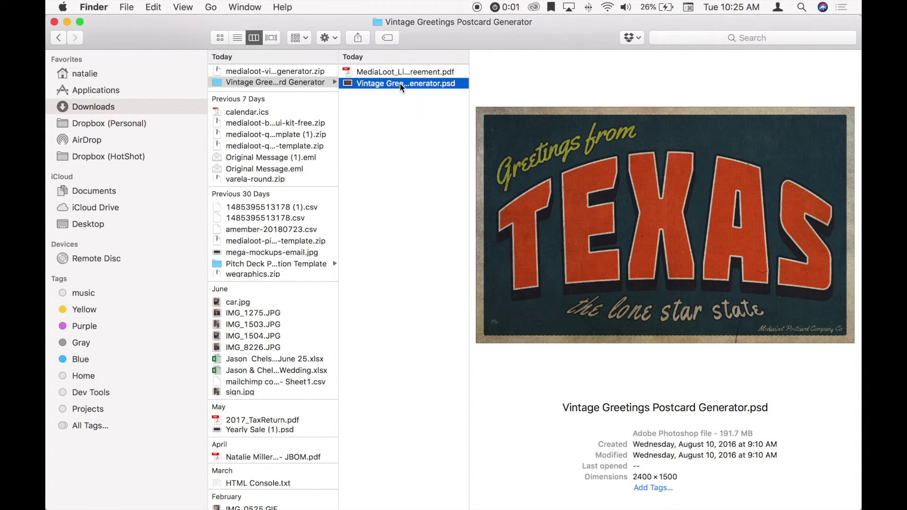
double_click(399, 83)
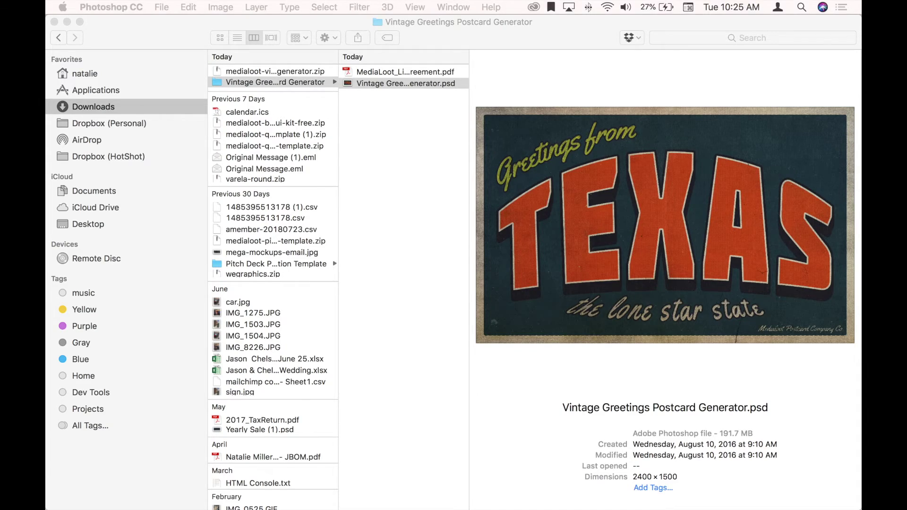
key("ctrl+alt+super+Right")
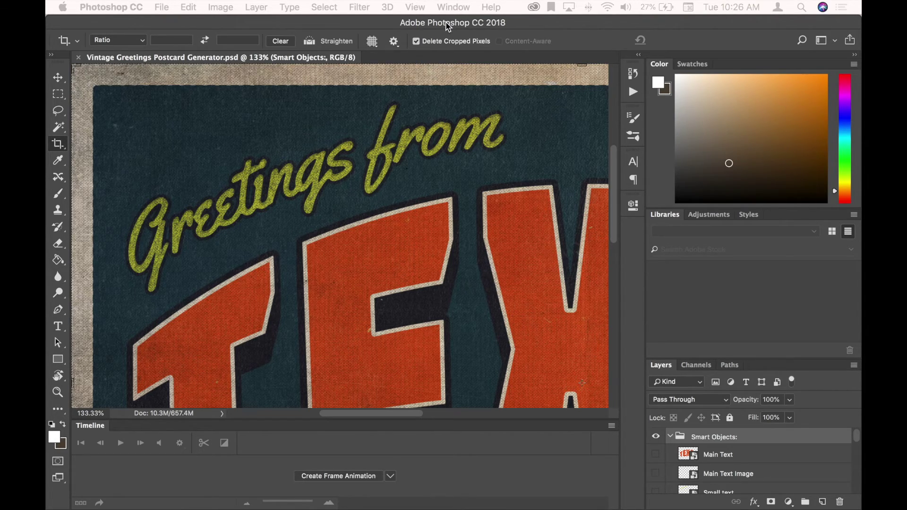
Zoom out to 66.67%, then open the Main Text smart object from the Smart Objects group
key("super+minus")
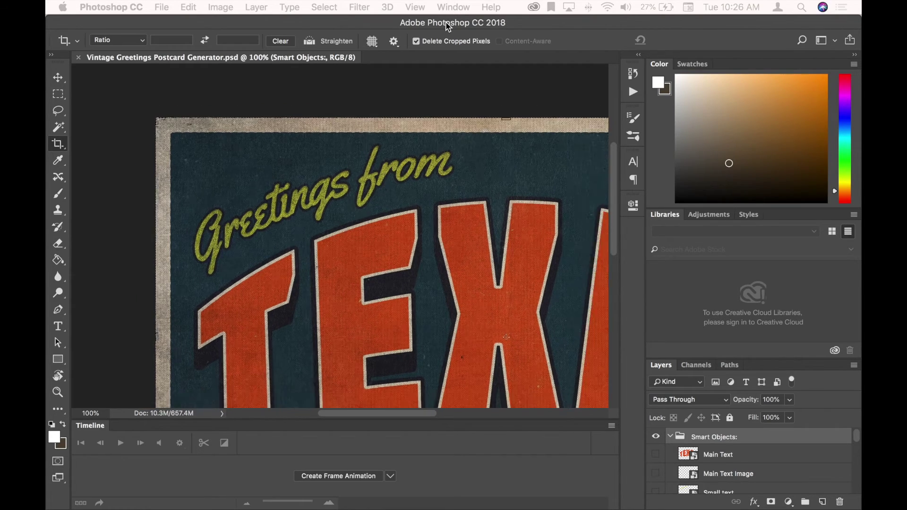
key("super+minus")
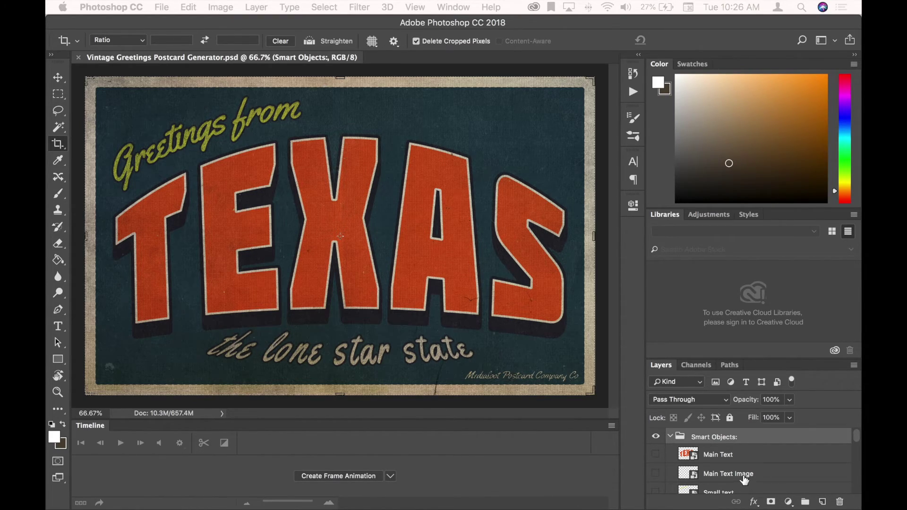
scroll(737, 458, "down", 2)
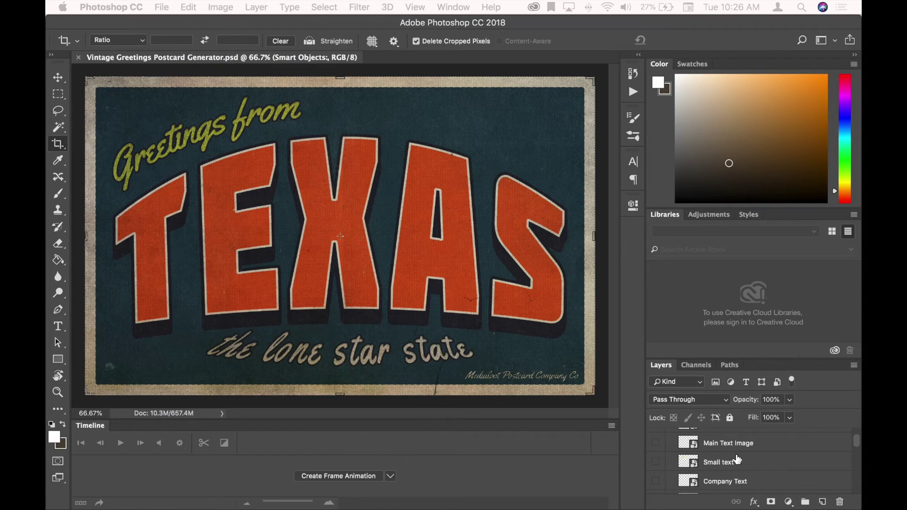
scroll(737, 461, "up", 2)
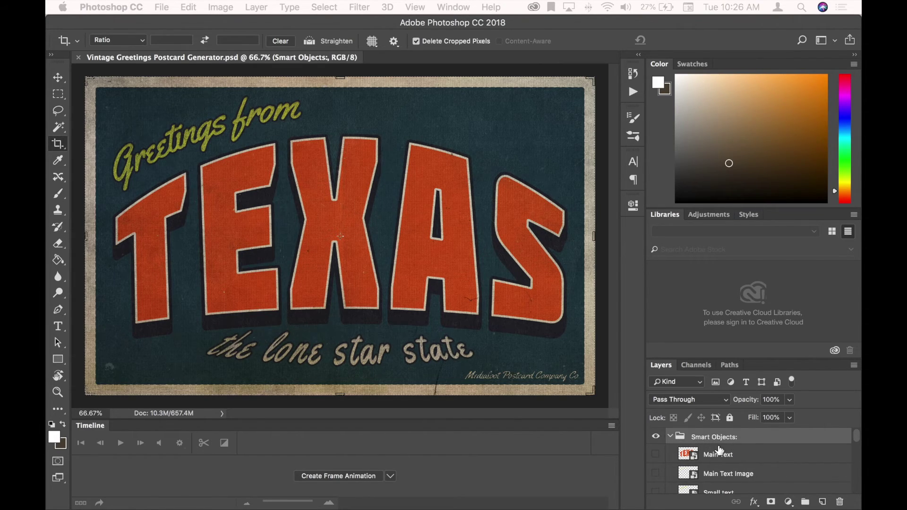
left_click(730, 458)
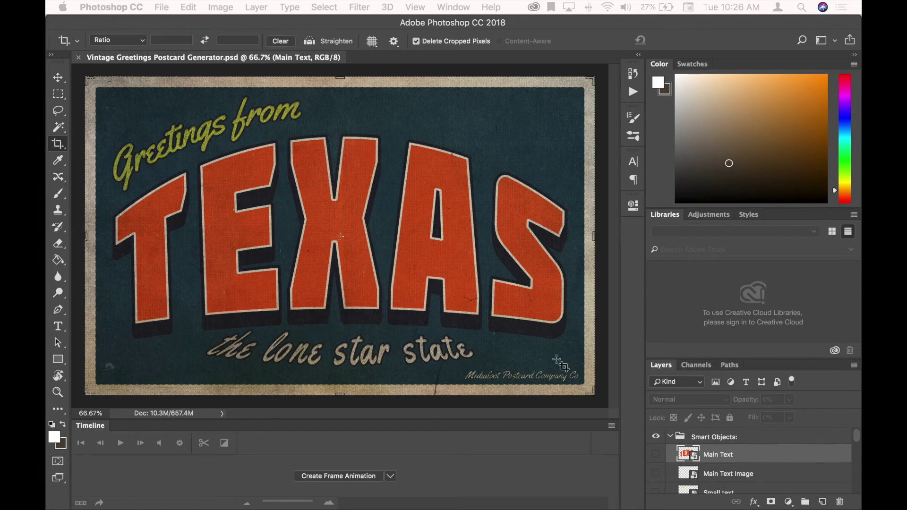
double_click(685, 456)
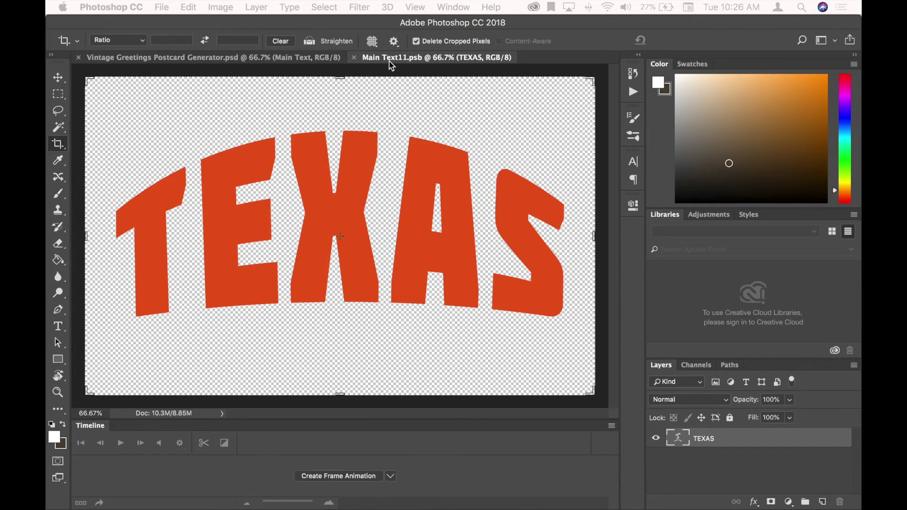
Replace the TEXAS type with PHILLY and save the Main Text smart object
double_click(680, 443)
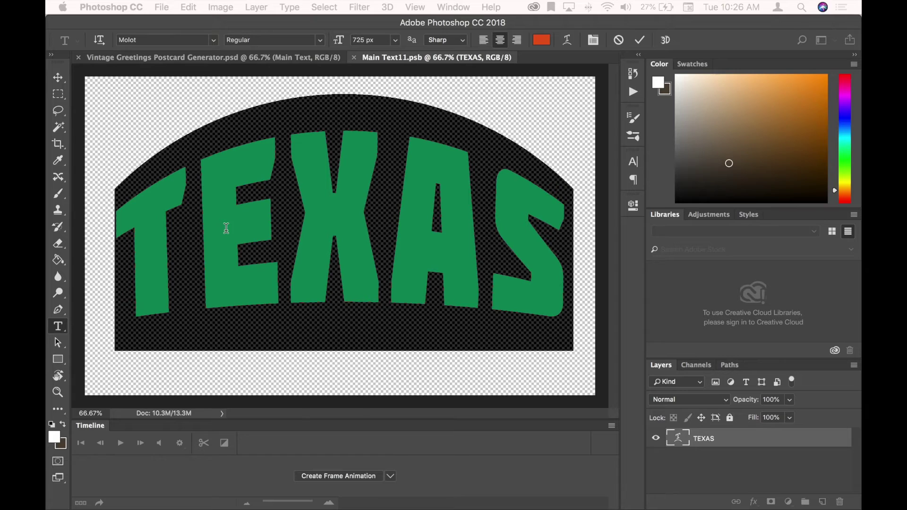
type("PHILLY")
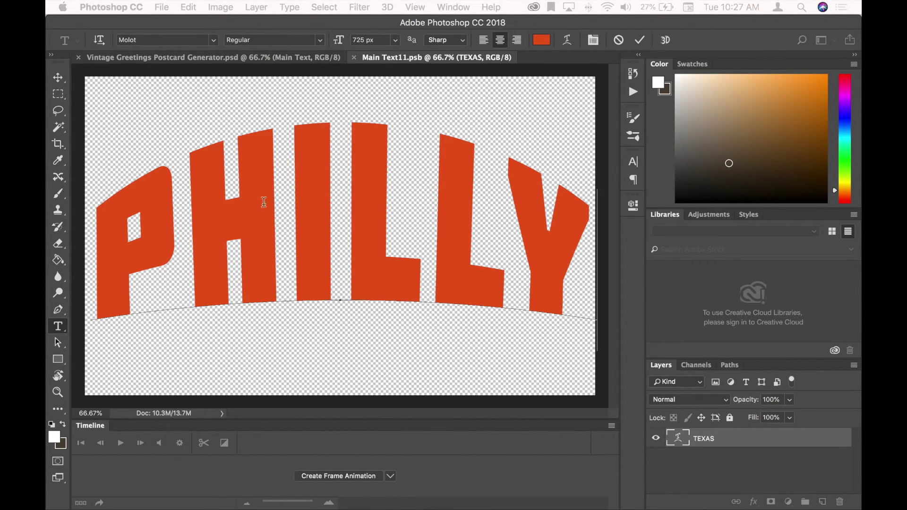
left_click(641, 40)
key("c")
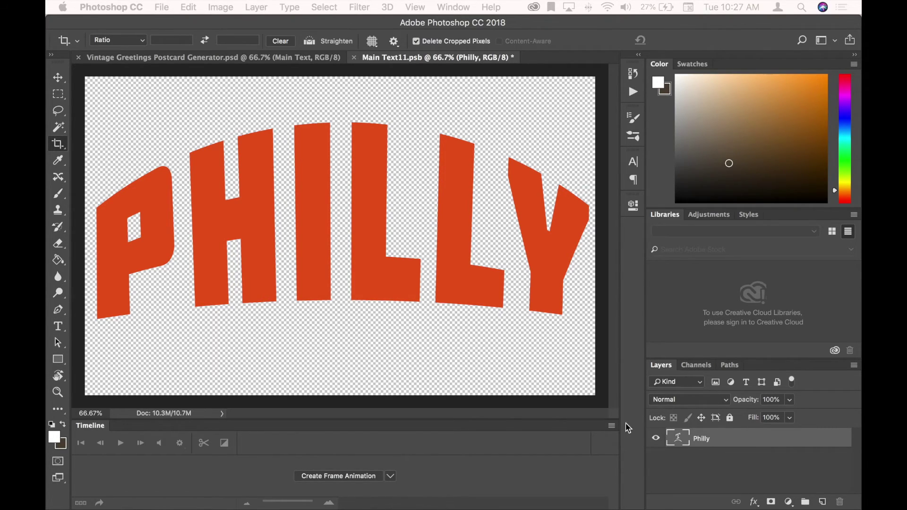
left_click(163, 7)
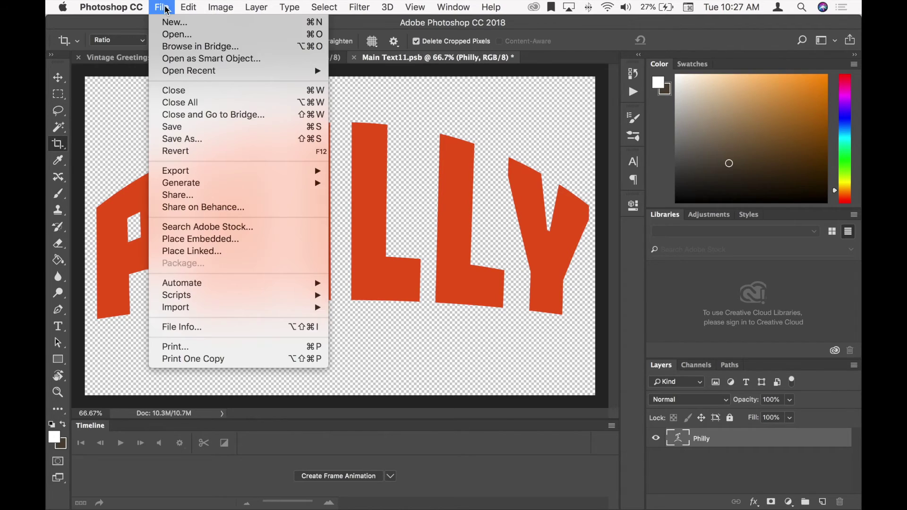
left_click(187, 128)
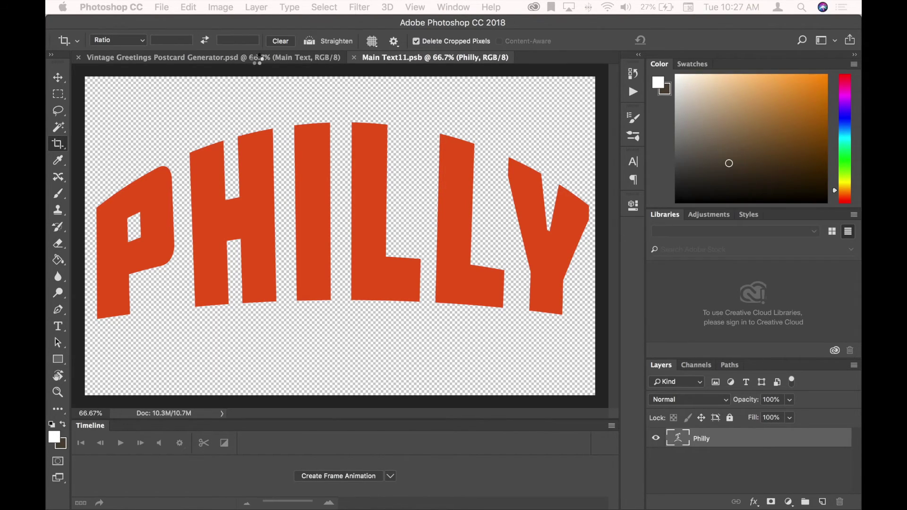
Return to the postcard, confirm it reads PHILLY, and select the Main Text Image layer
left_click(257, 58)
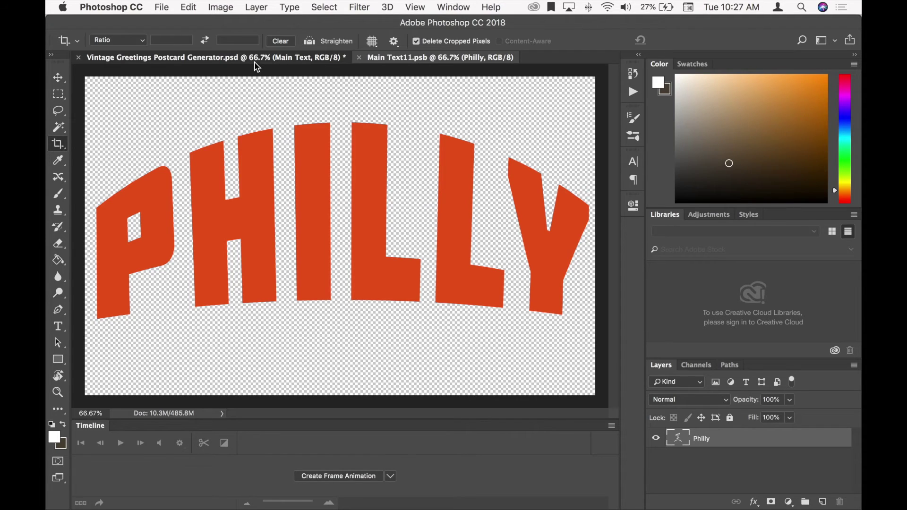
left_click(255, 58)
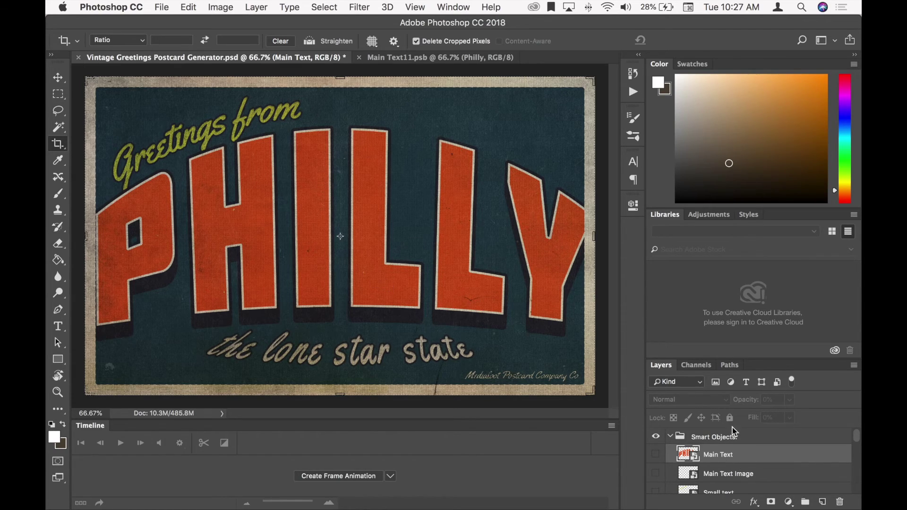
left_click(690, 480)
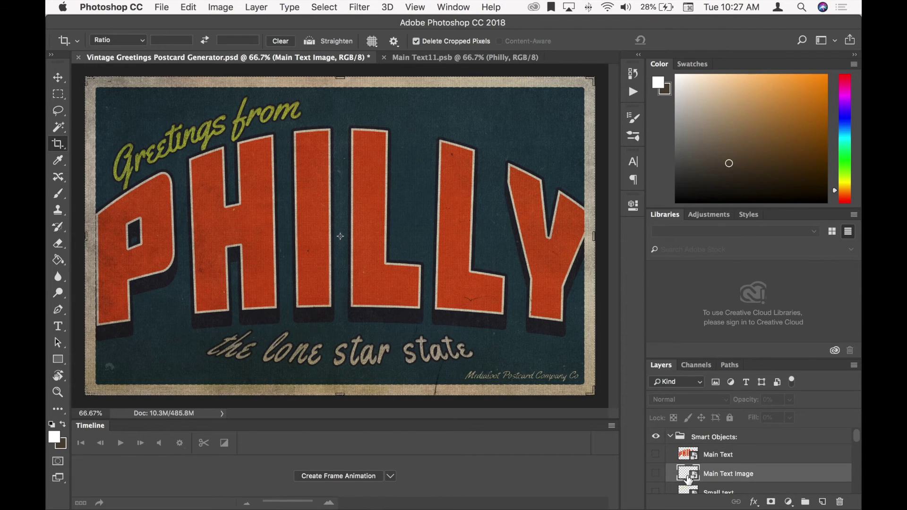
Open the Main Text Image smart object, place IMG_8226.JPG as an embedded photo, commit it and save
double_click(688, 480)
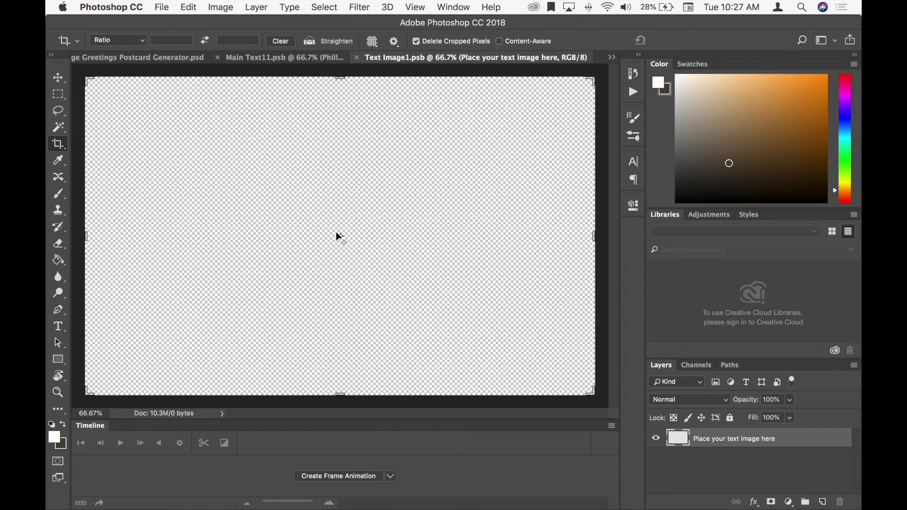
left_click(170, 6)
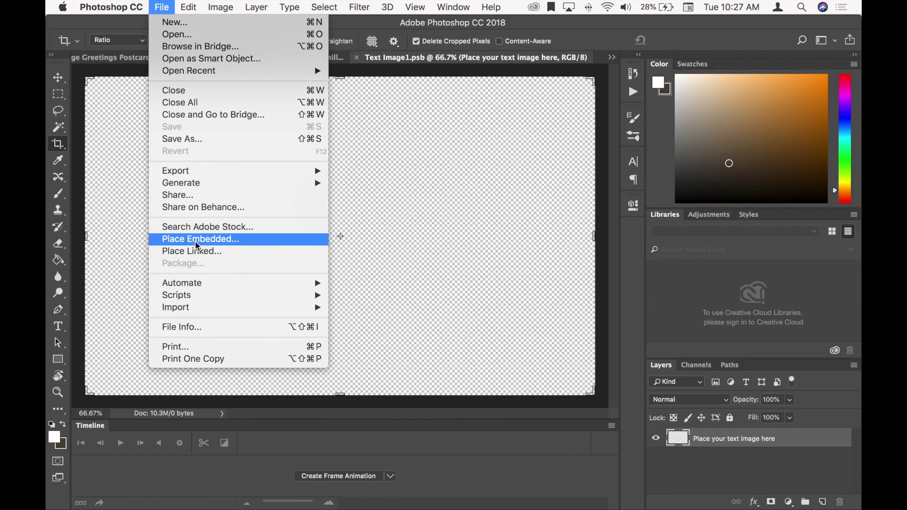
left_click(205, 251)
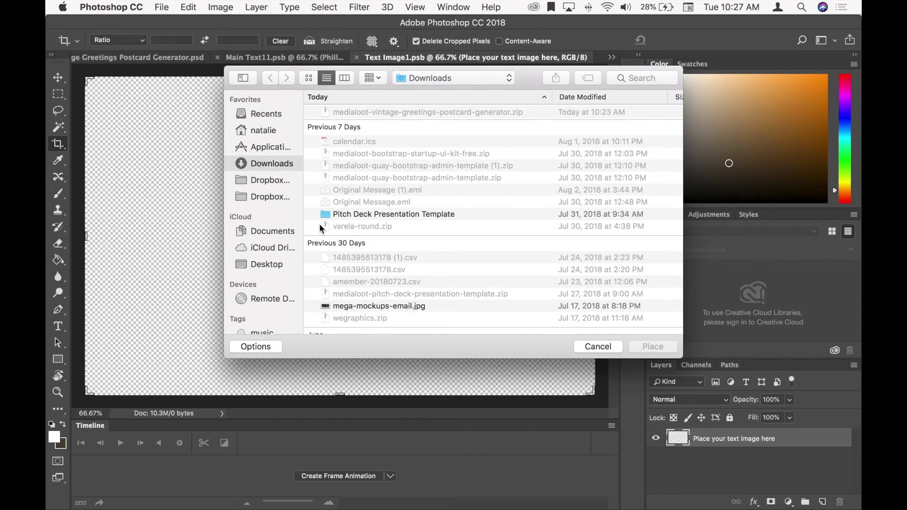
scroll(353, 229, "down", 5)
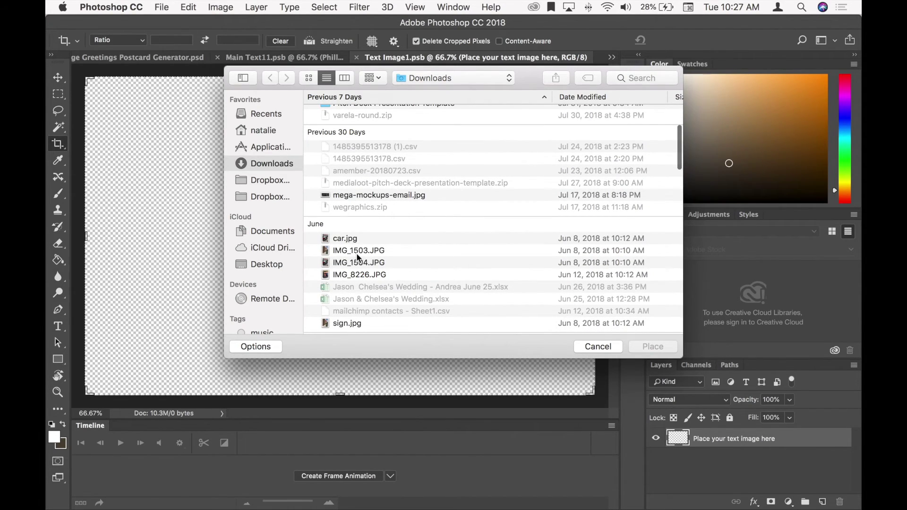
scroll(357, 256, "down", 1)
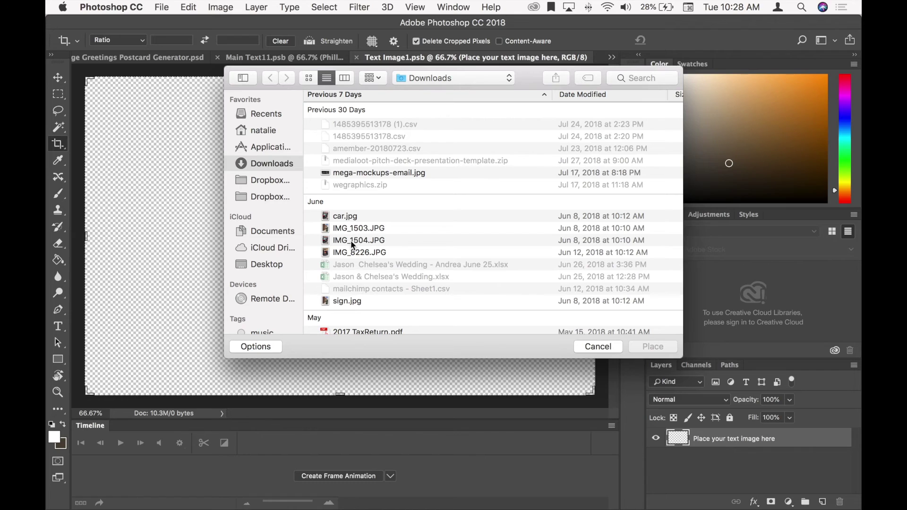
left_click(347, 254)
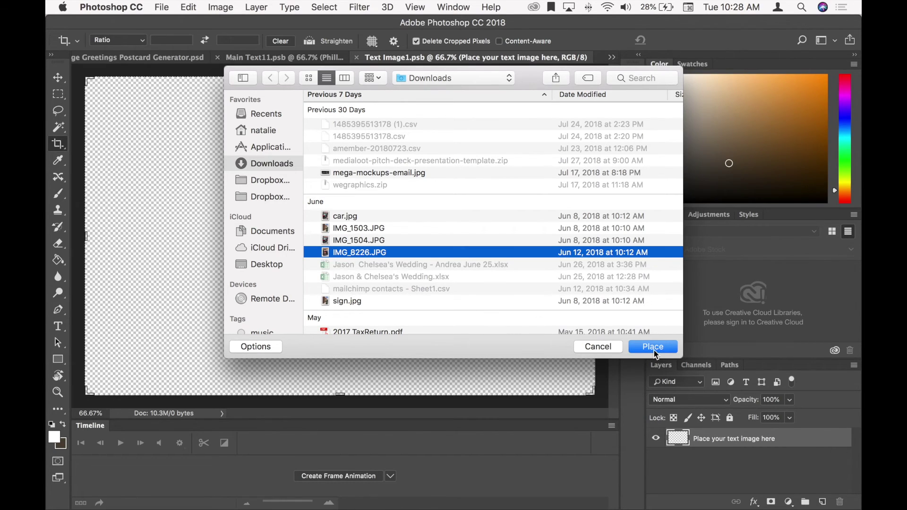
left_click(655, 350)
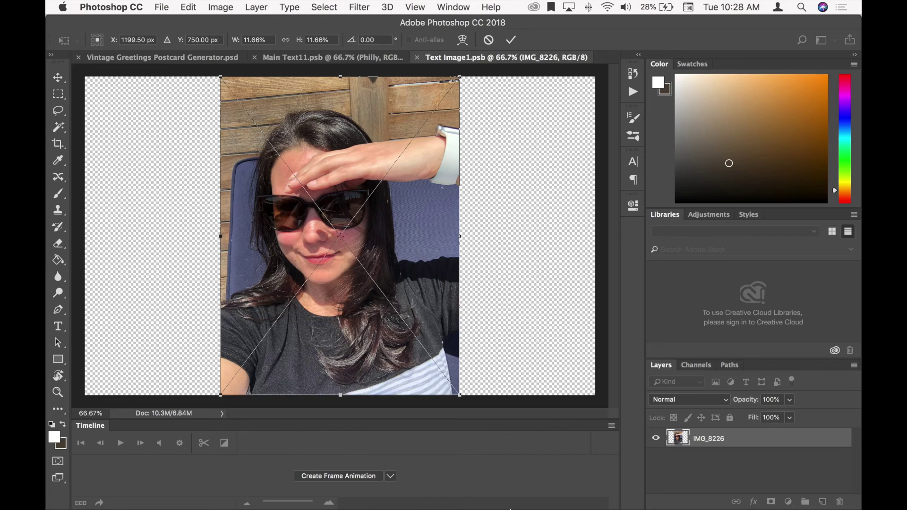
left_click(511, 39)
key("c")
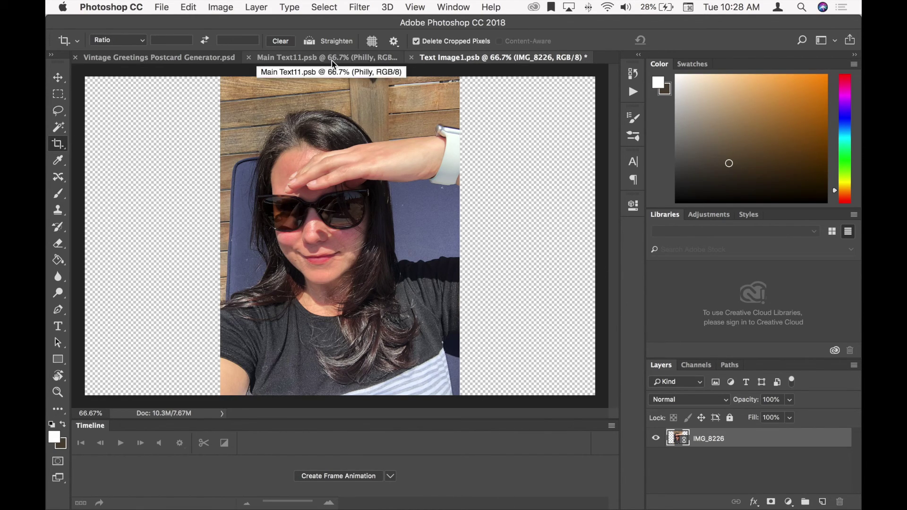
key("super+s")
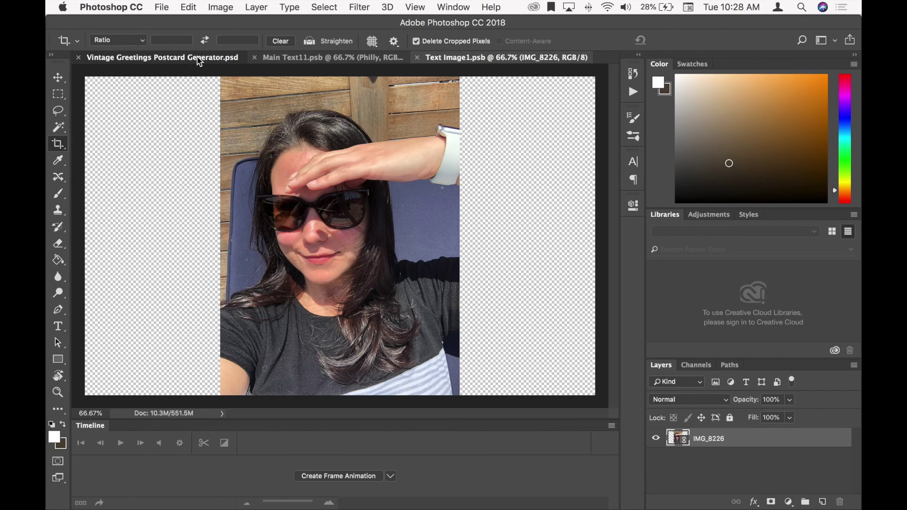
Open the Small text smart object from the postcard, declining the text layer update prompt
left_click(198, 58)
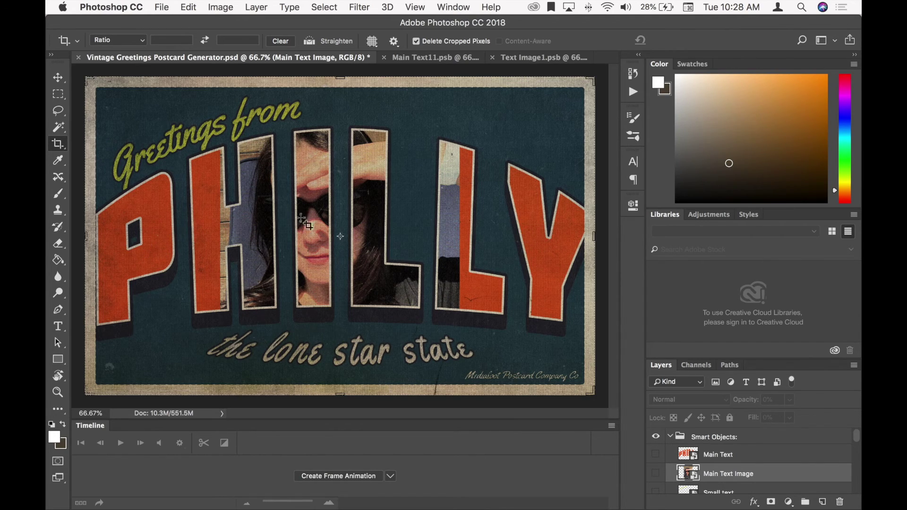
scroll(740, 465, "down", 3)
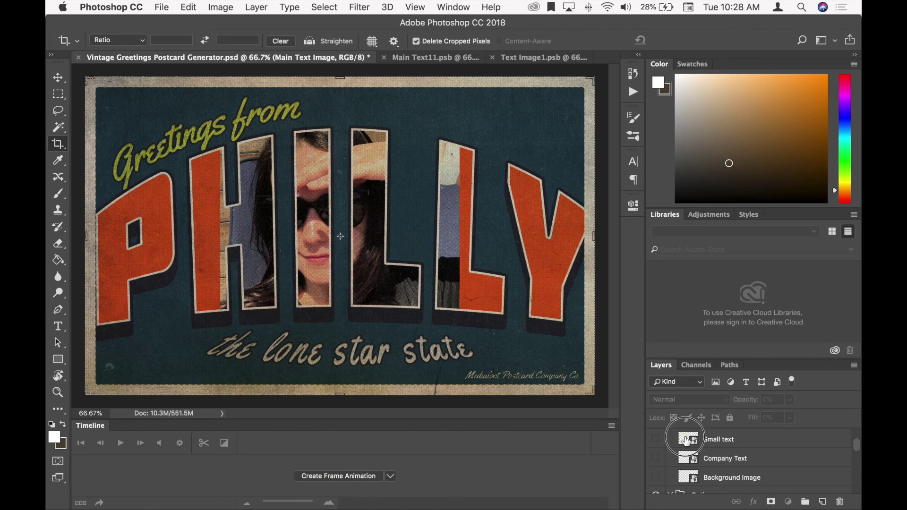
left_click(688, 440)
double_click(688, 440)
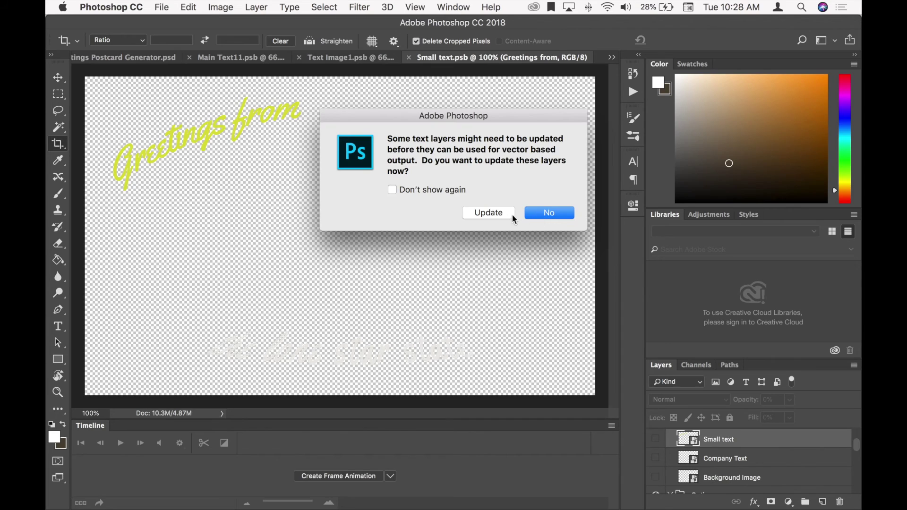
left_click(538, 213)
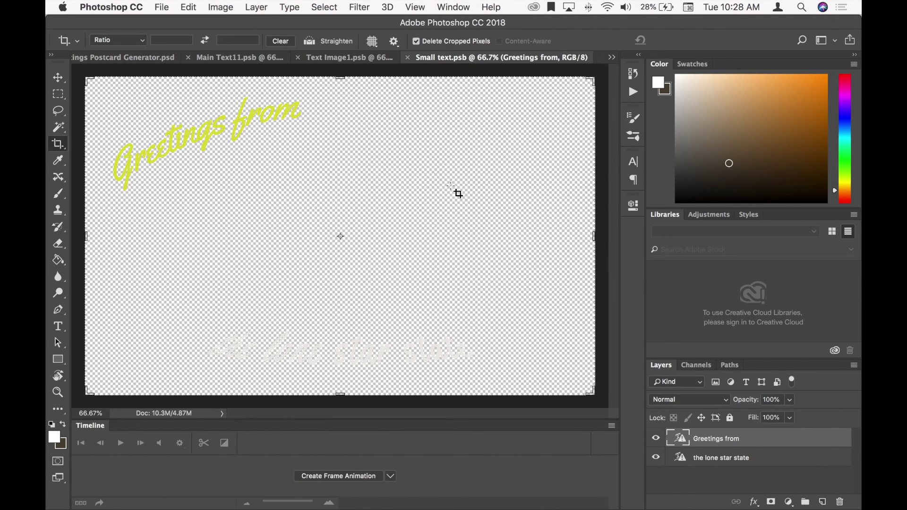
Go back to the postcard, now showing the photo in PHILLY, and select the Background Image layer
left_click(143, 59)
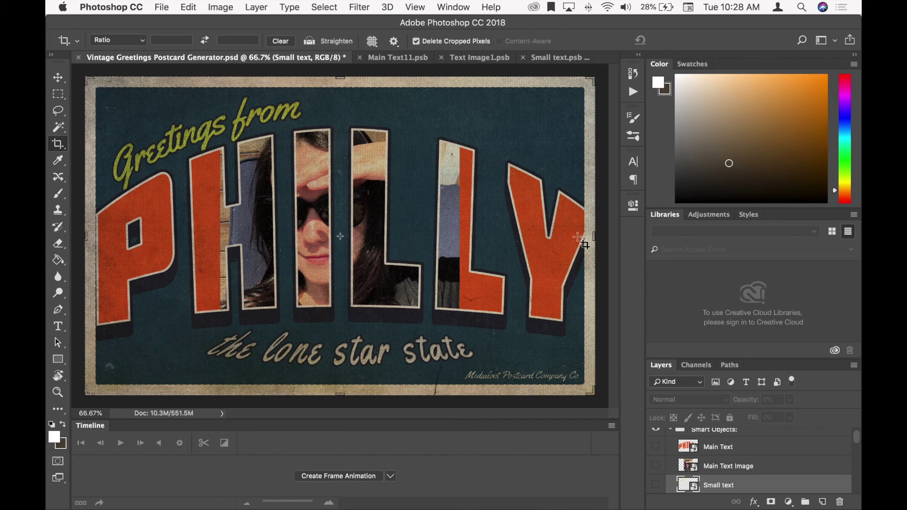
scroll(742, 459, "down", 1)
scroll(742, 459, "down", 2)
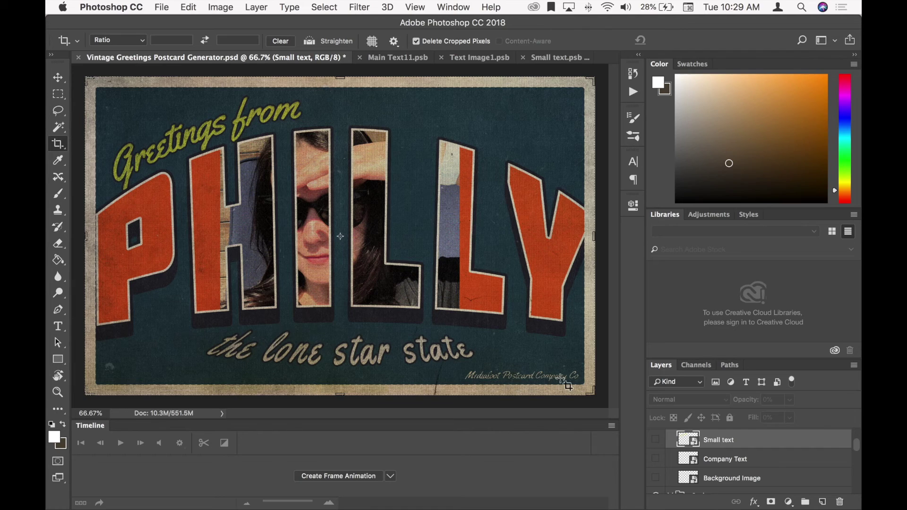
left_click(685, 478)
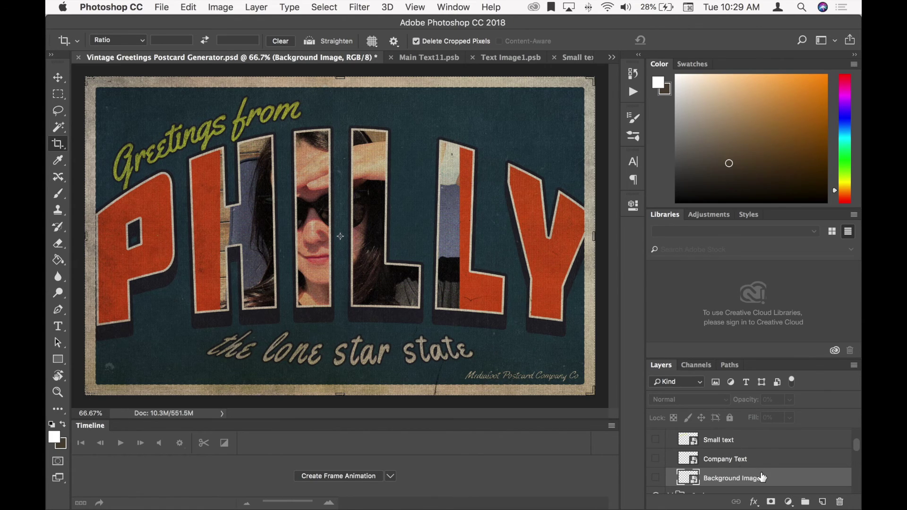
scroll(762, 478, "down", 2)
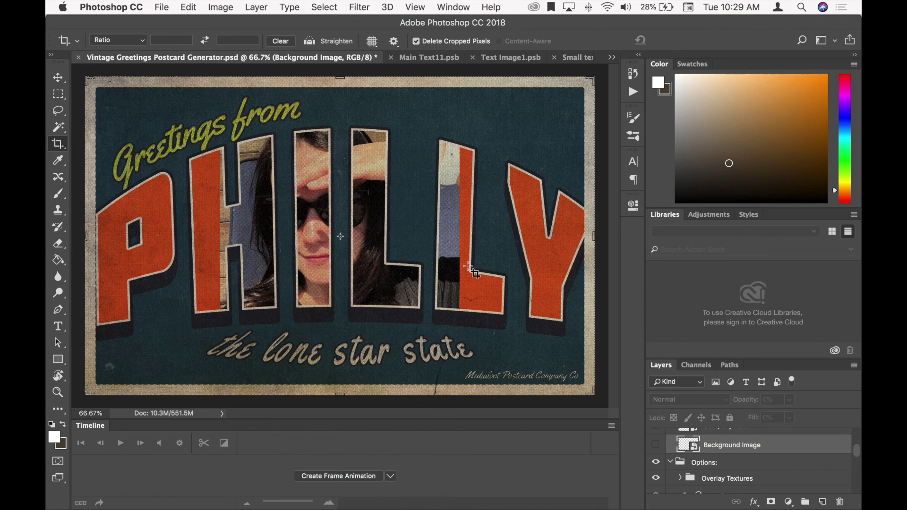
scroll(710, 461, "up", 1)
scroll(710, 461, "up", 3)
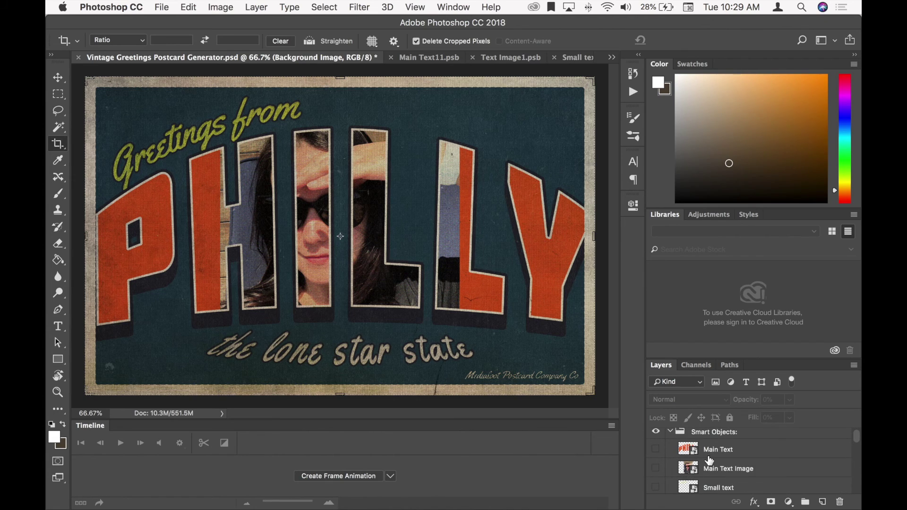
left_click(687, 449)
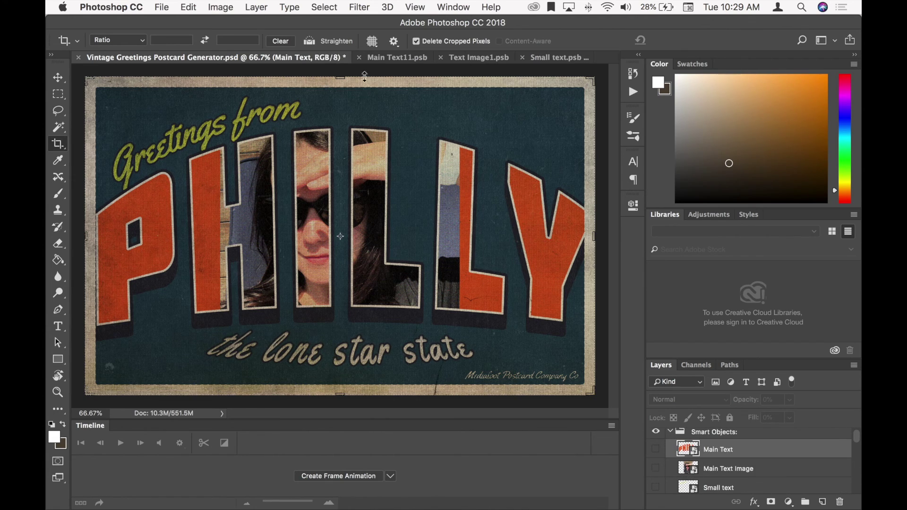
Scale PHILLY to about 80% width and 84% height, move it lower toward centre, and save Main Text11.psb
left_click(397, 58)
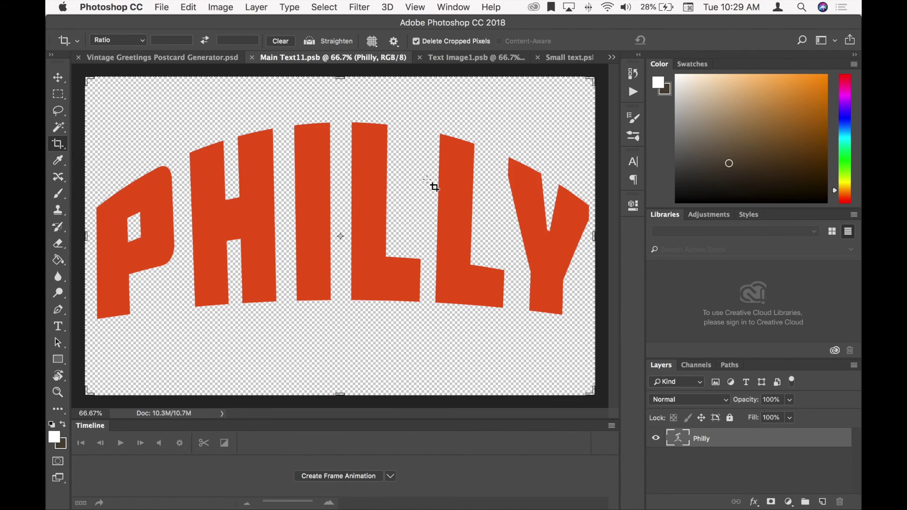
key("super+t")
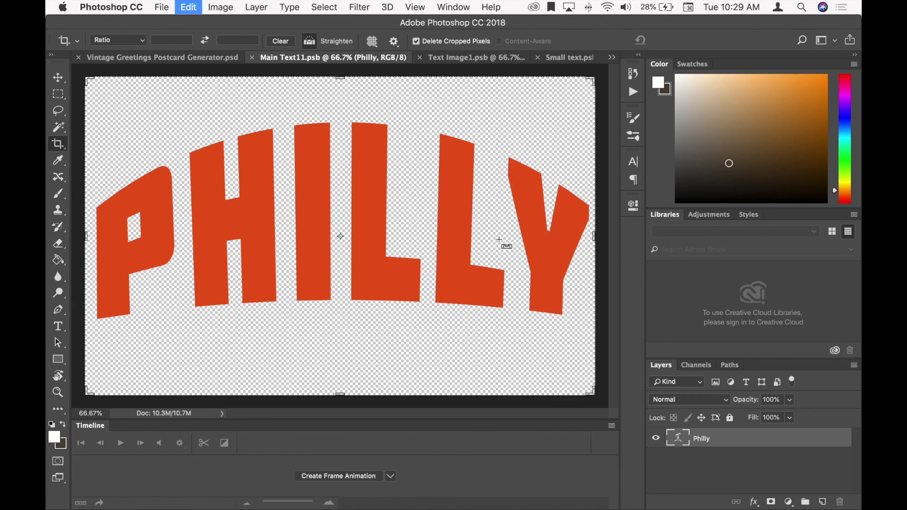
left_click_drag(595, 349, 497, 302)
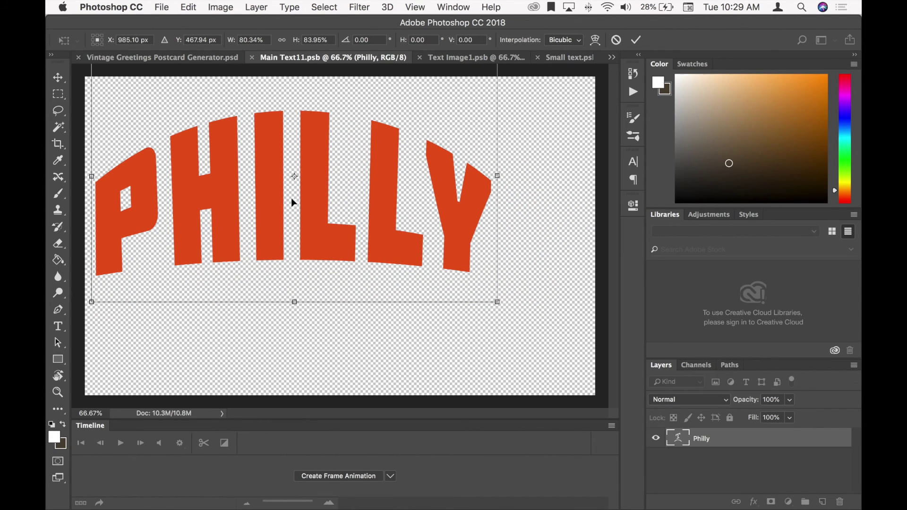
left_click_drag(291, 246, 370, 294)
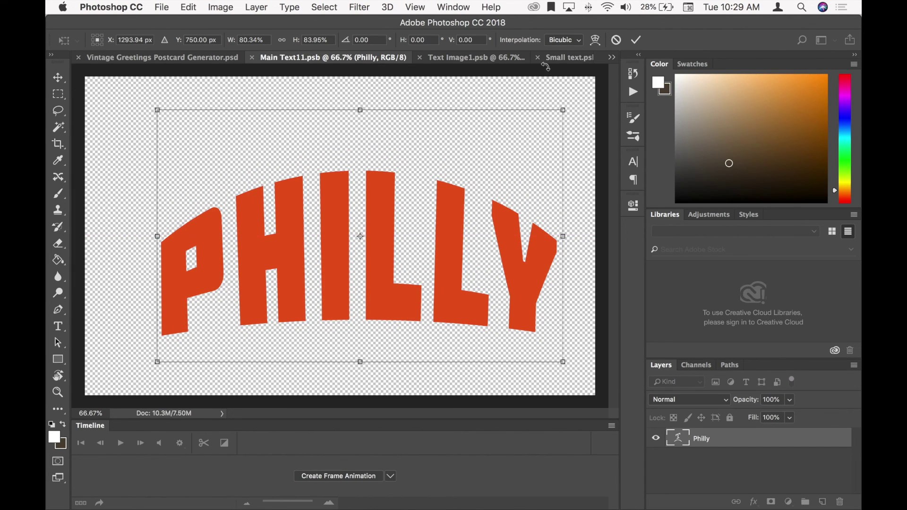
left_click(636, 39)
key("c")
key("super+s")
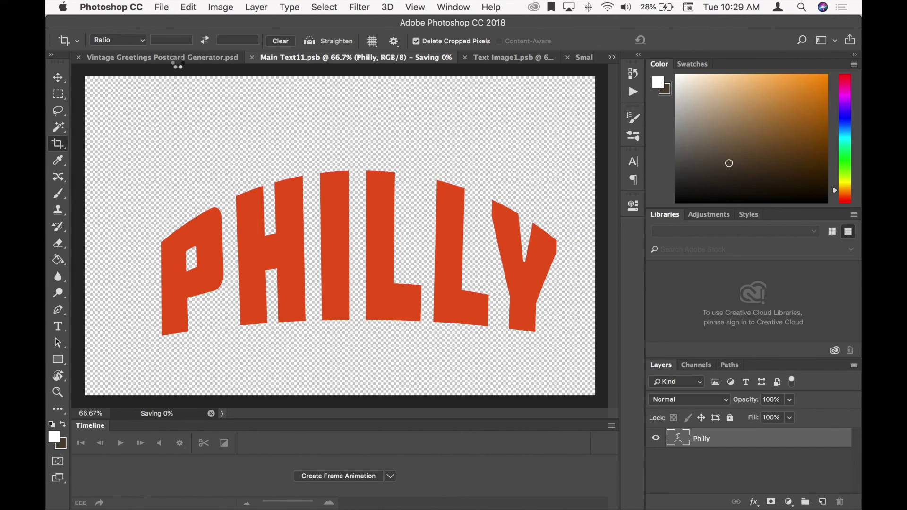